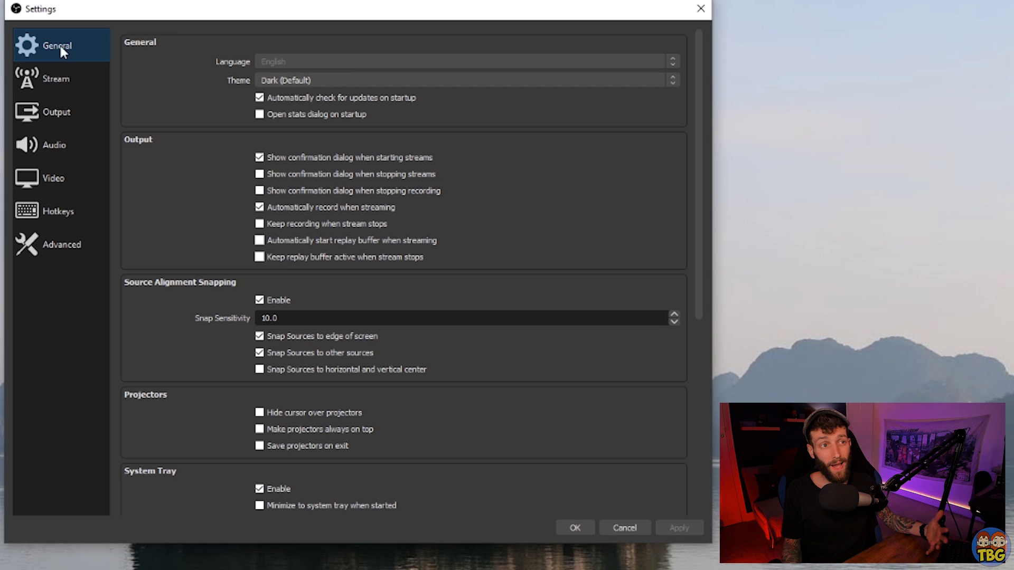
Step: Set Mic/Auxiliary Audio to Microphone (3- M-Track Plus) and keep Mic/Auxiliary Audio 2 Disabled
{"action": "left_click", "coordinate": [48, 140]}
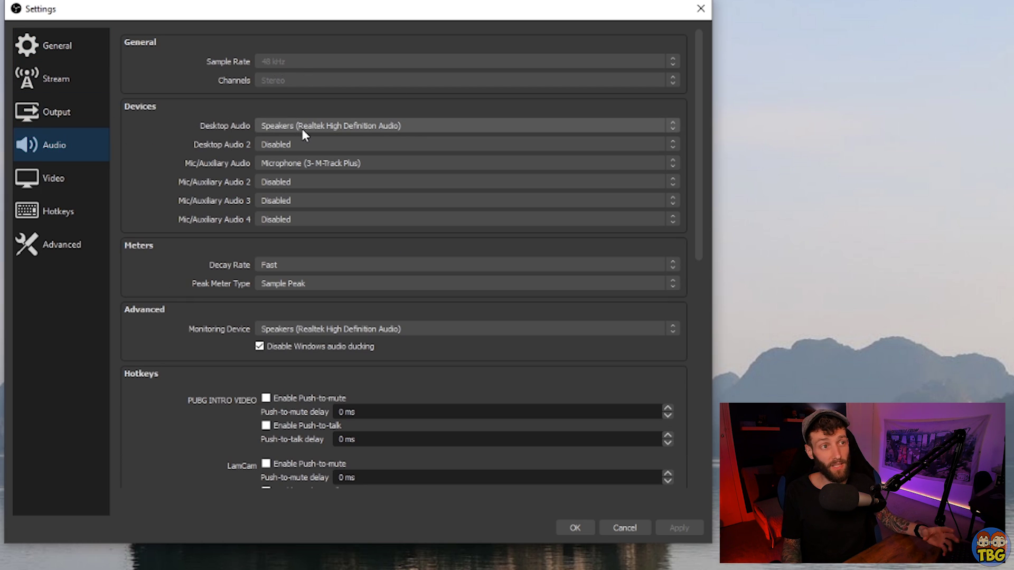
{"action": "left_click", "coordinate": [304, 162]}
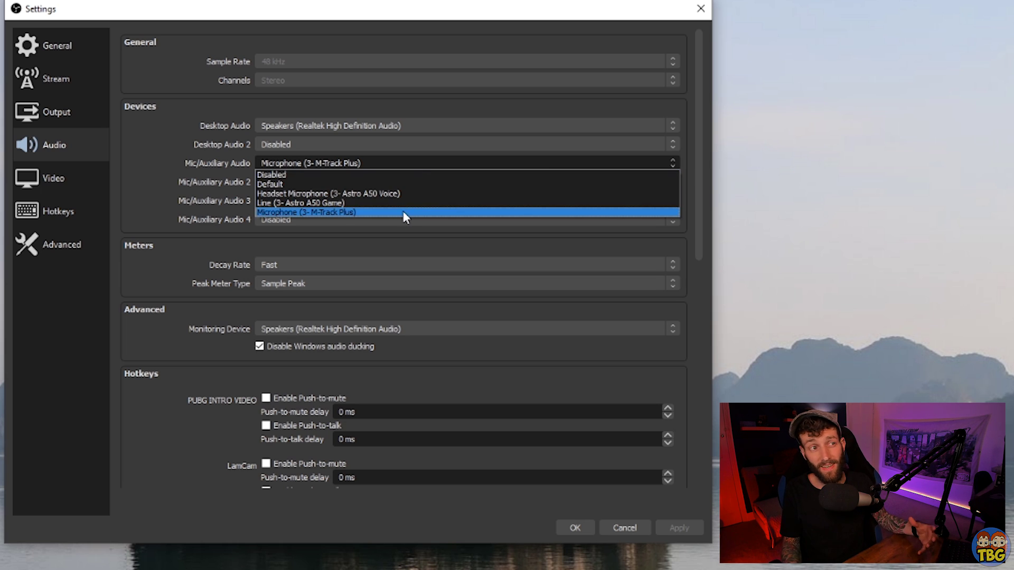
{"action": "left_click", "coordinate": [351, 212]}
{"action": "left_click", "coordinate": [348, 181]}
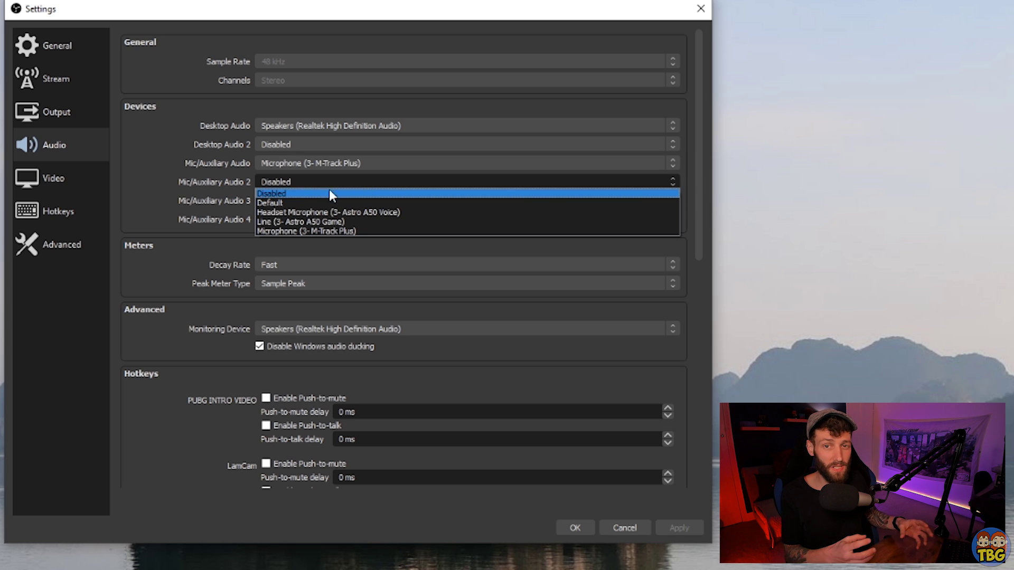
{"action": "left_click", "coordinate": [296, 193]}
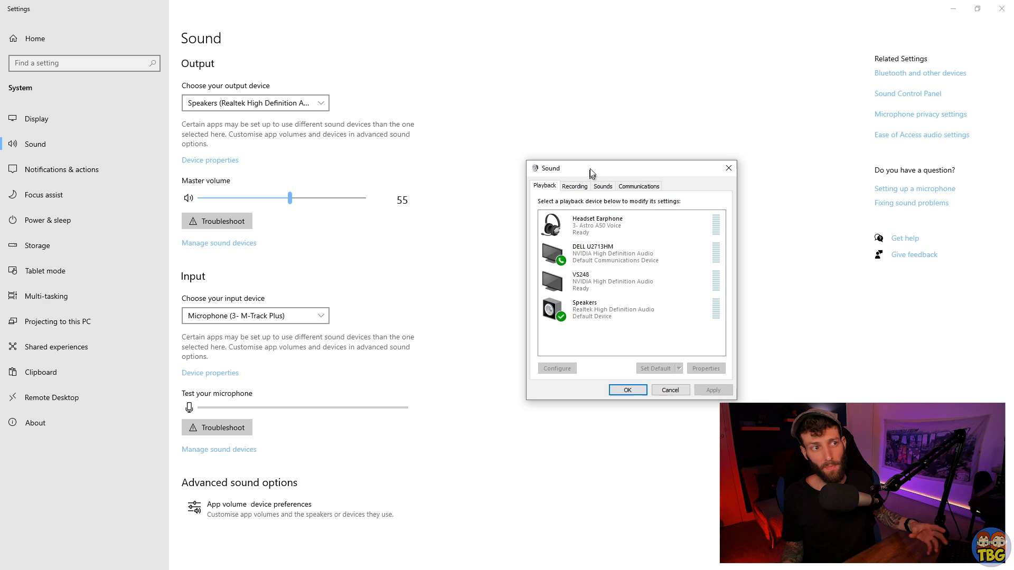
Step: Bring up the Levels properties of the M-Track Plus recording microphone in Windows Sound
{"action": "left_click_drag", "start_coordinate": [590, 173], "coordinate": [595, 162]}
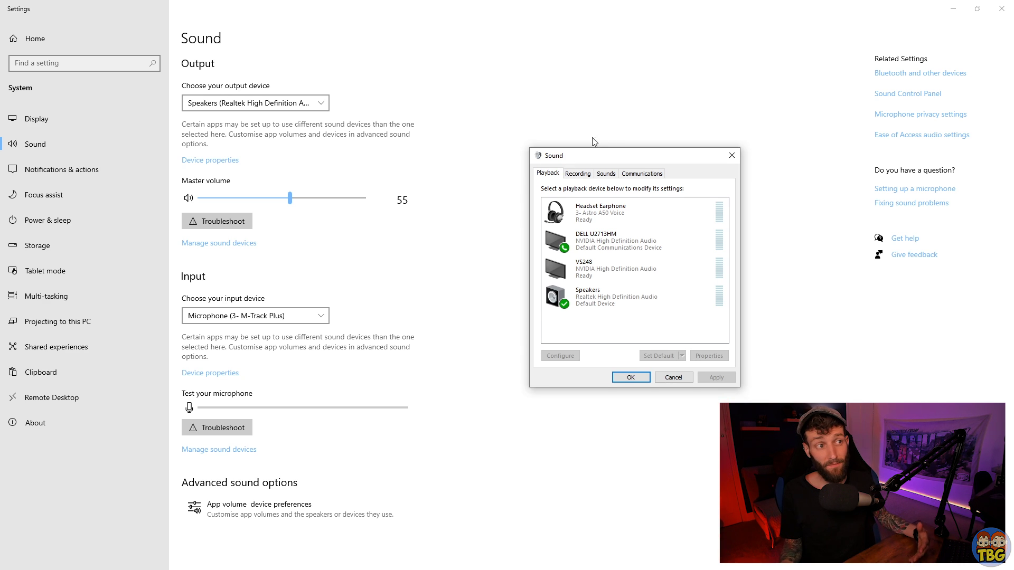
{"action": "left_click", "coordinate": [579, 175]}
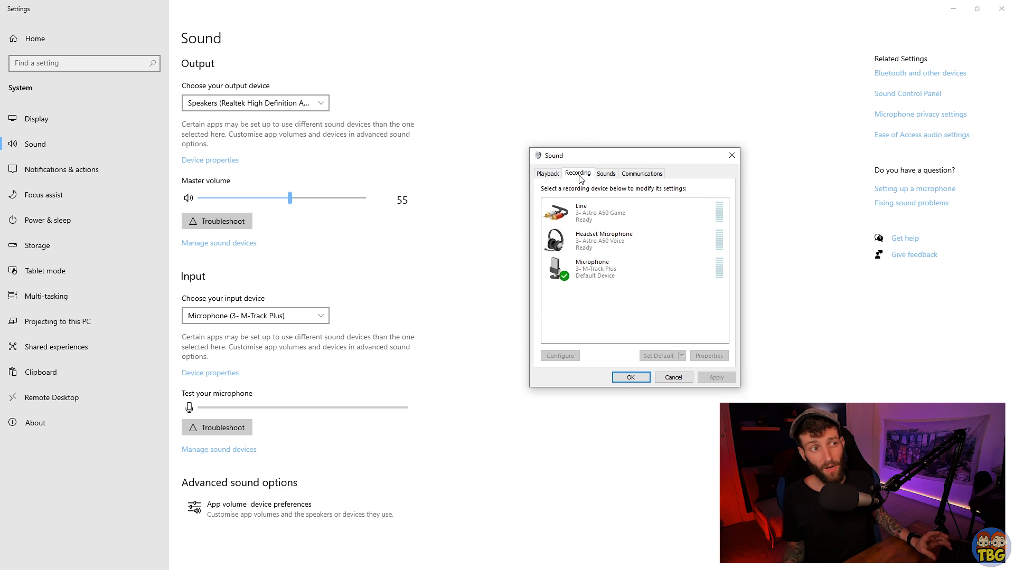
{"action": "left_click", "coordinate": [604, 274]}
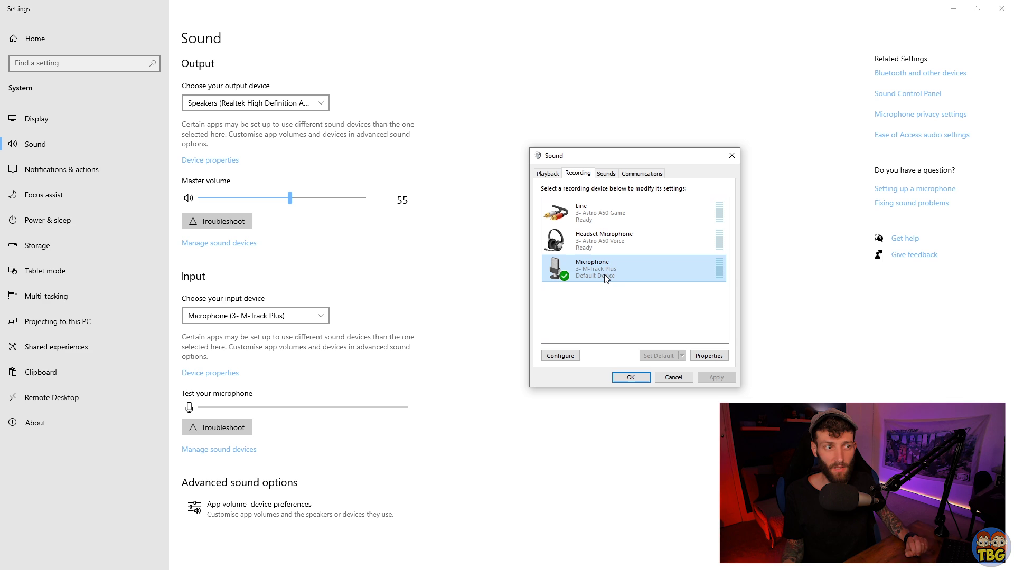
{"action": "right_click", "coordinate": [604, 274]}
{"action": "left_click", "coordinate": [638, 338]}
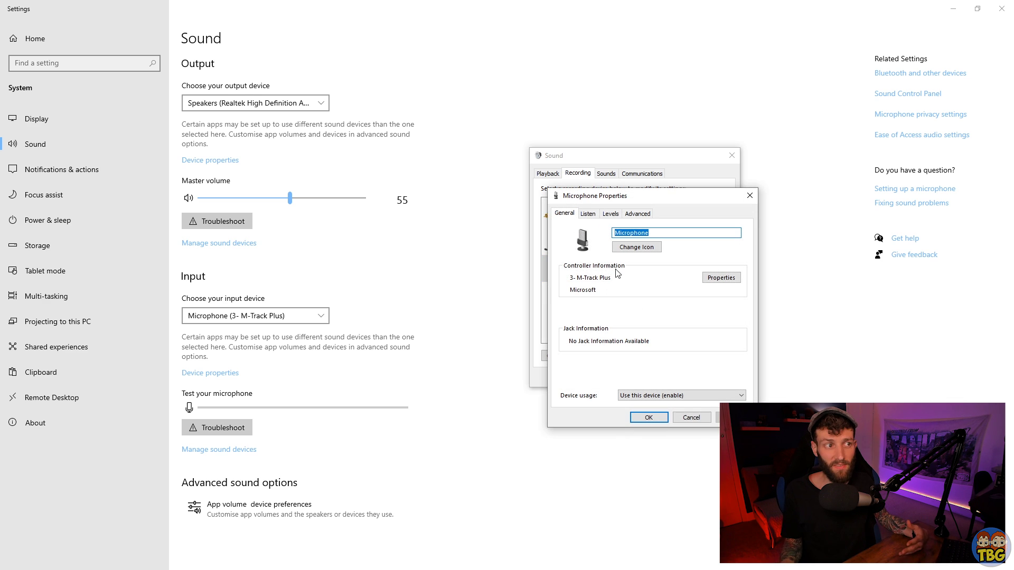
{"action": "left_click", "coordinate": [610, 216]}
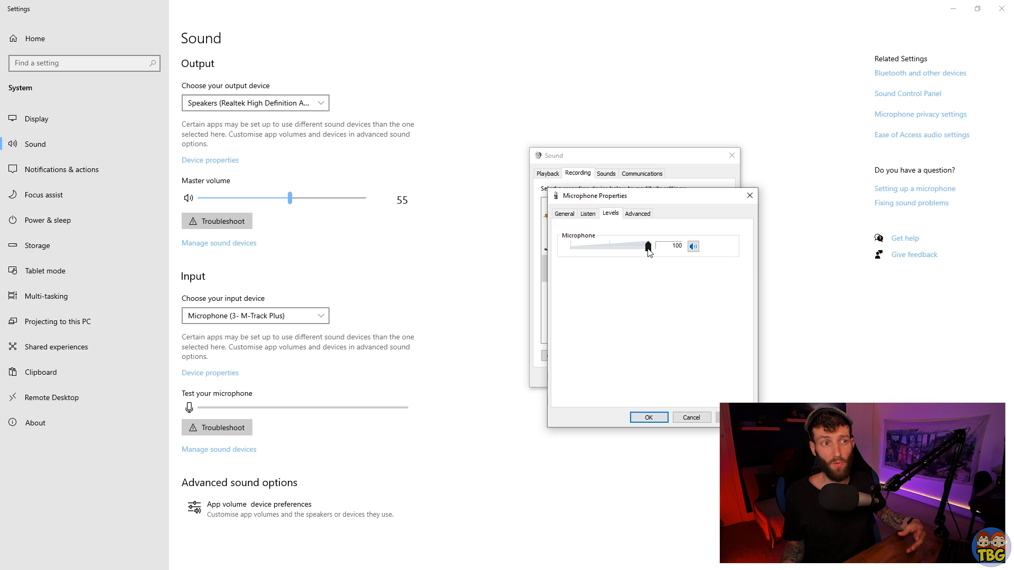
Step: Set the M-Track Plus microphone recording level to 100 and close the Sound dialogs
{"action": "mouse_move", "coordinate": [648, 252]}
{"action": "left_mouse_down"}
{"action": "mouse_move", "coordinate": [576, 252]}
{"action": "mouse_move", "coordinate": [654, 253]}
{"action": "left_mouse_up"}
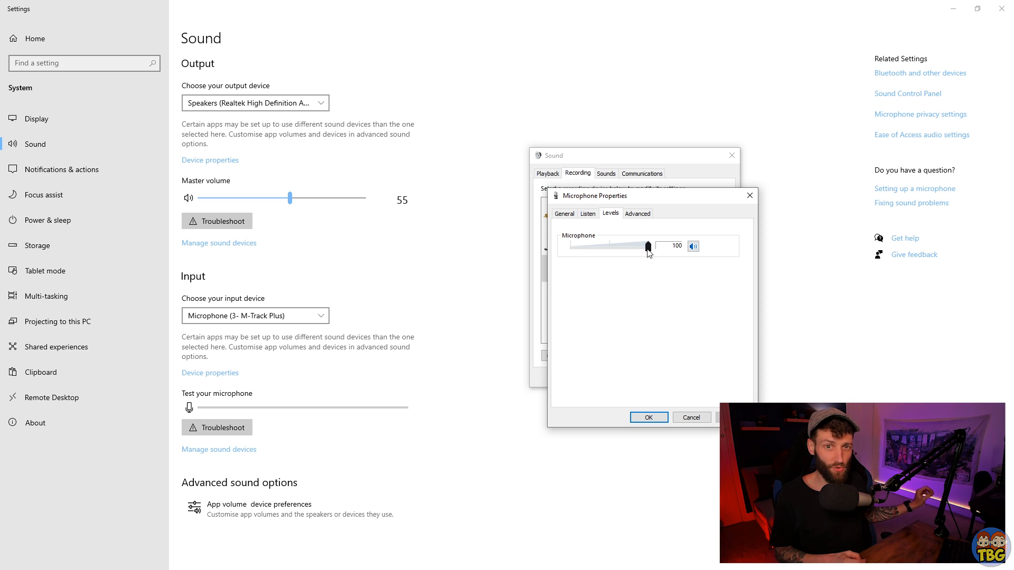
{"action": "mouse_move", "coordinate": [649, 248]}
{"action": "left_mouse_down"}
{"action": "mouse_move", "coordinate": [629, 252]}
{"action": "mouse_move", "coordinate": [659, 250]}
{"action": "left_mouse_up"}
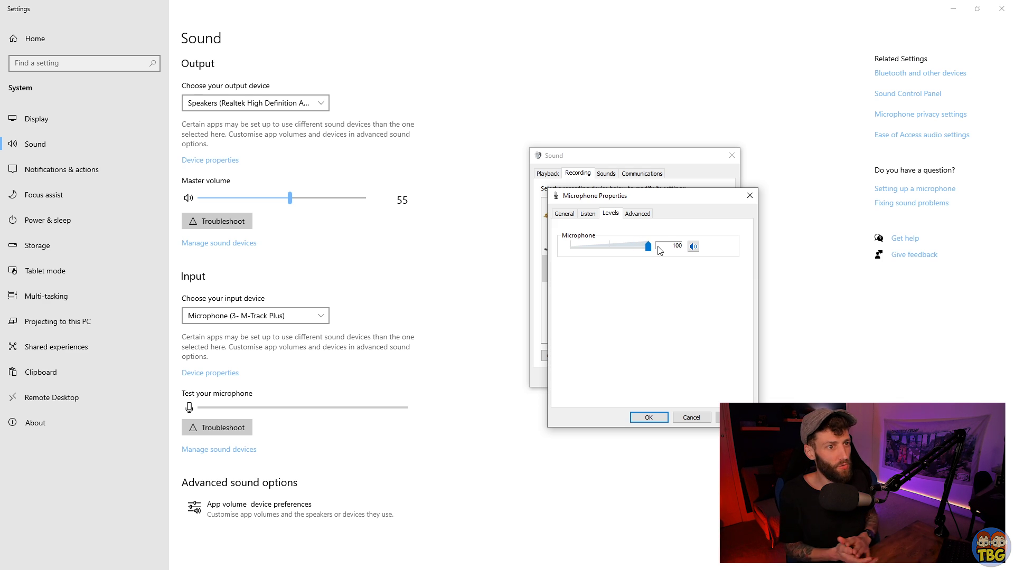
{"action": "left_click", "coordinate": [649, 417]}
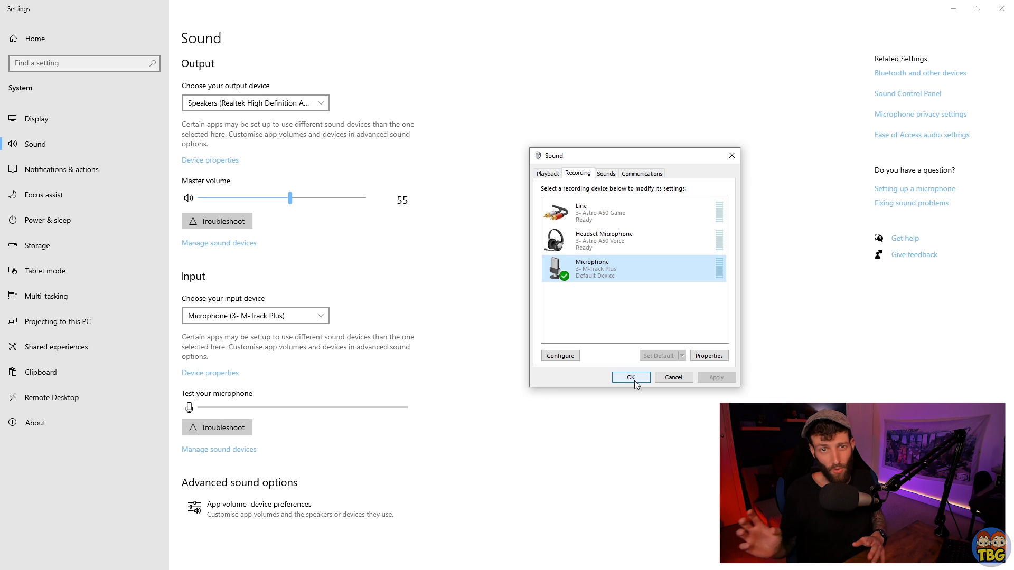
{"action": "left_click", "coordinate": [635, 380]}
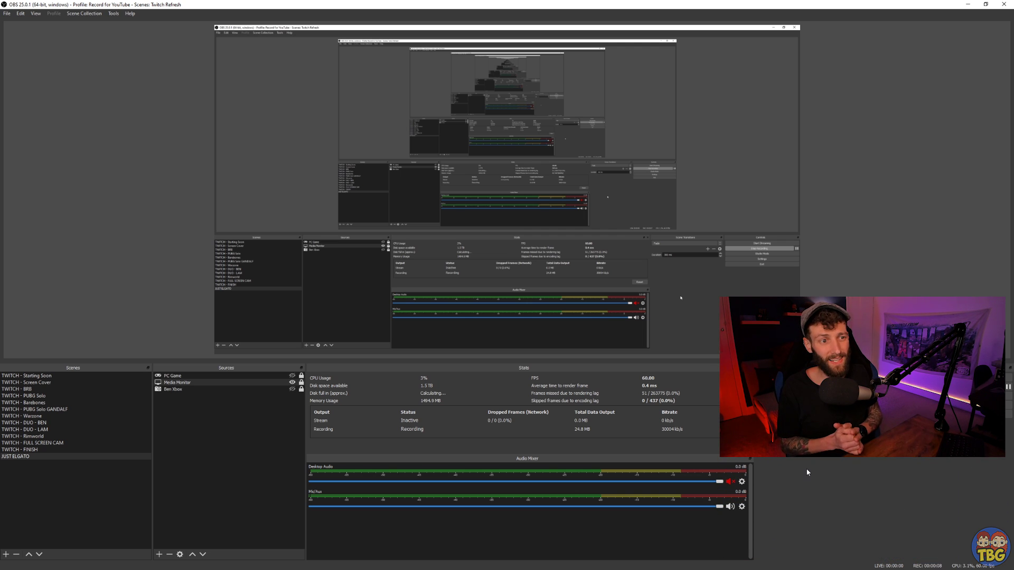
{"action": "left_click", "coordinate": [742, 506]}
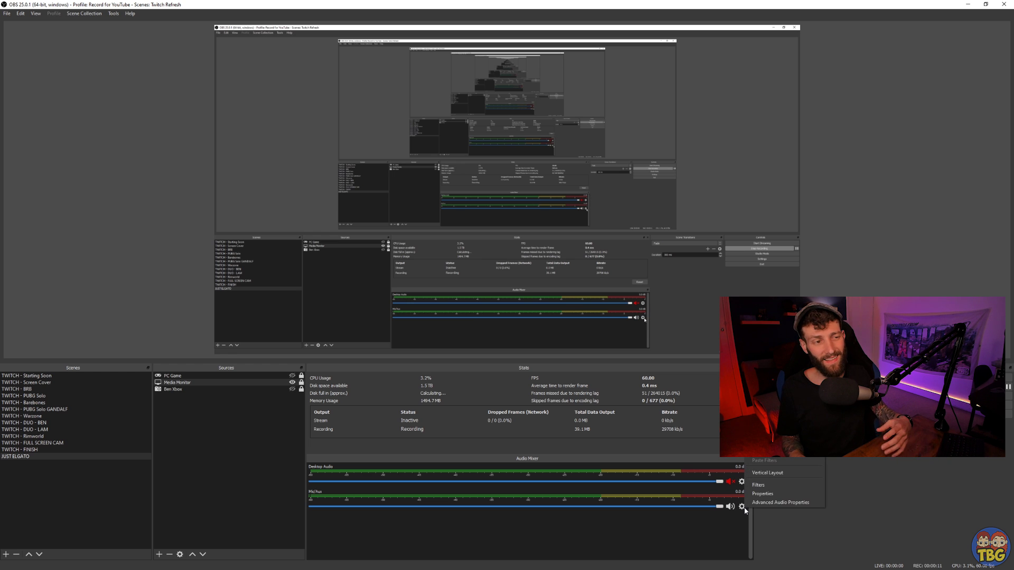
{"action": "left_click", "coordinate": [775, 503]}
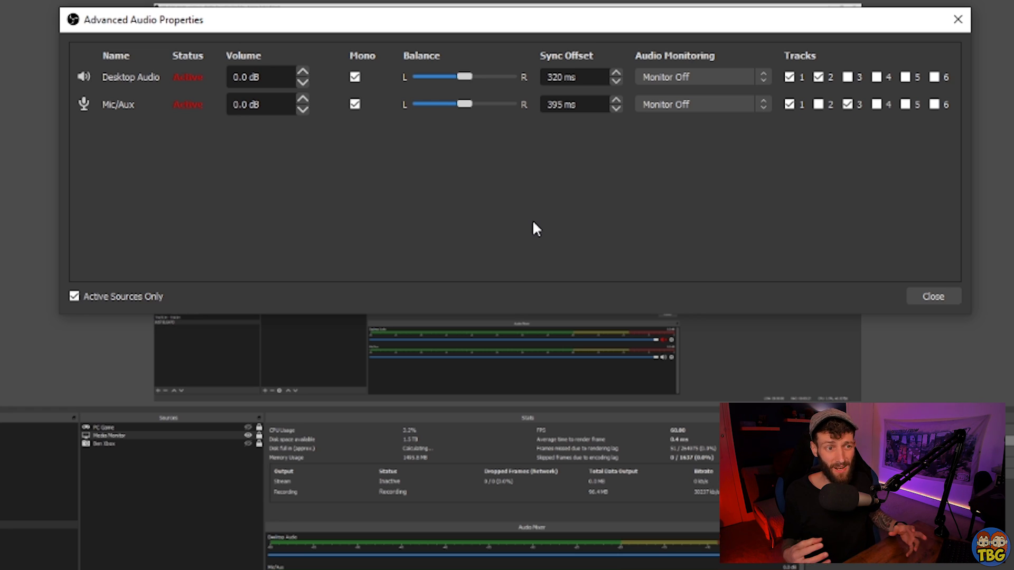
{"action": "left_click", "coordinate": [298, 110]}
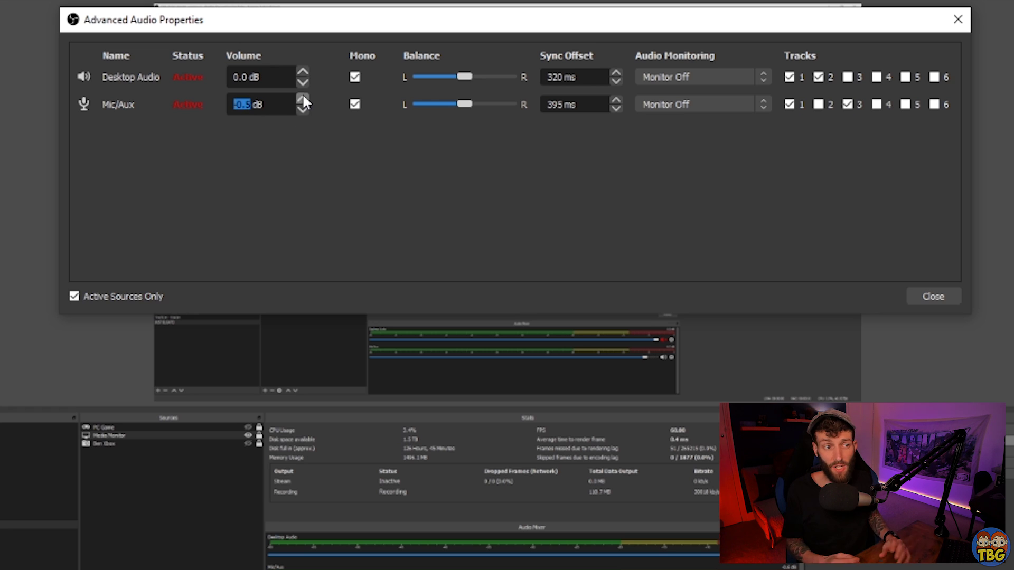
{"action": "scroll", "coordinate": [303, 99], "scroll_direction": "up", "scroll_amount": 11}
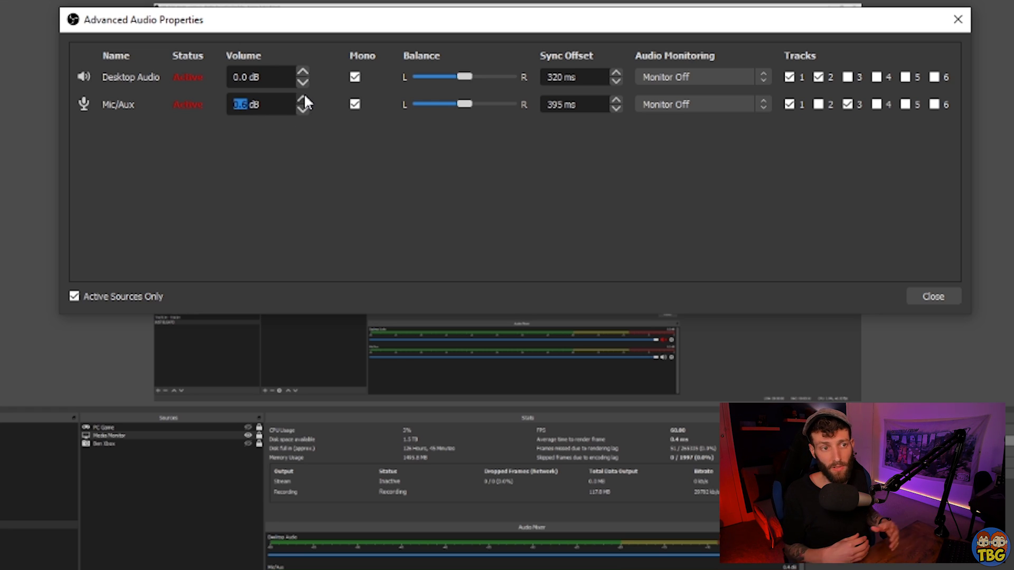
{"action": "left_click", "coordinate": [303, 109]}
{"action": "left_click", "coordinate": [302, 109]}
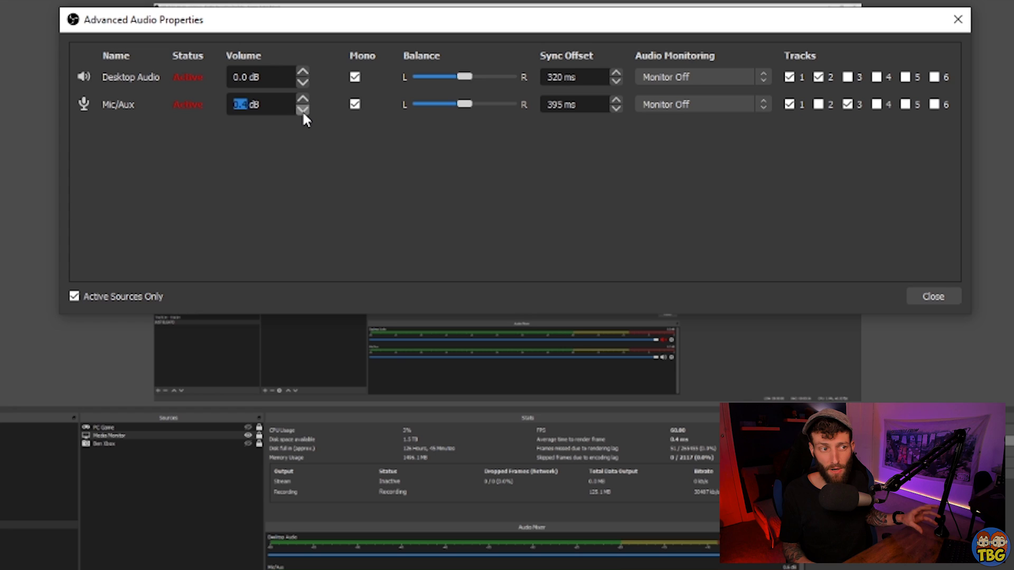
{"action": "scroll", "coordinate": [301, 110], "scroll_direction": "down", "scroll_amount": 4}
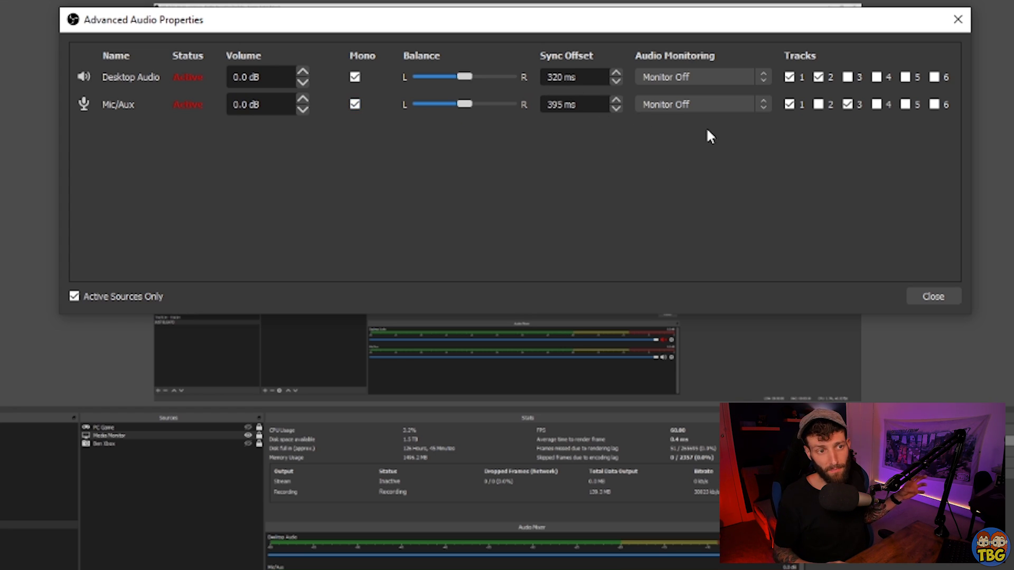
{"action": "left_click", "coordinate": [787, 106]}
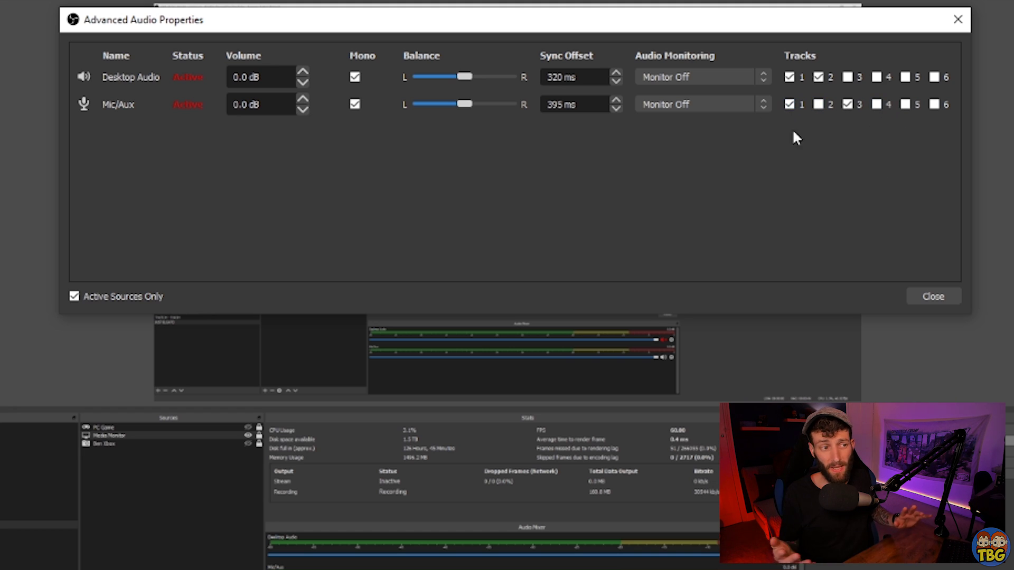
{"action": "left_click", "coordinate": [718, 105]}
{"action": "left_click", "coordinate": [711, 104]}
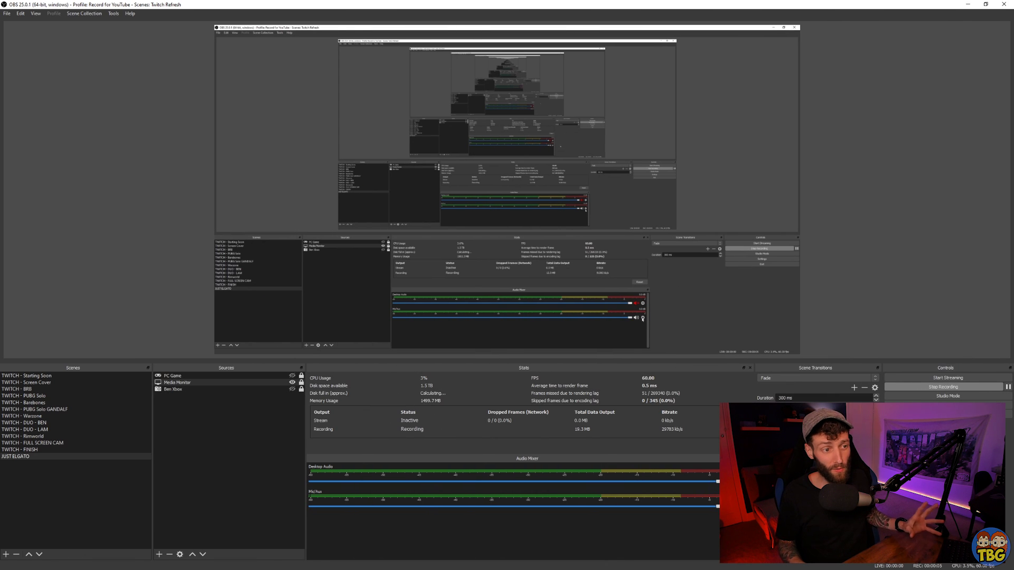
{"action": "left_click", "coordinate": [741, 507]}
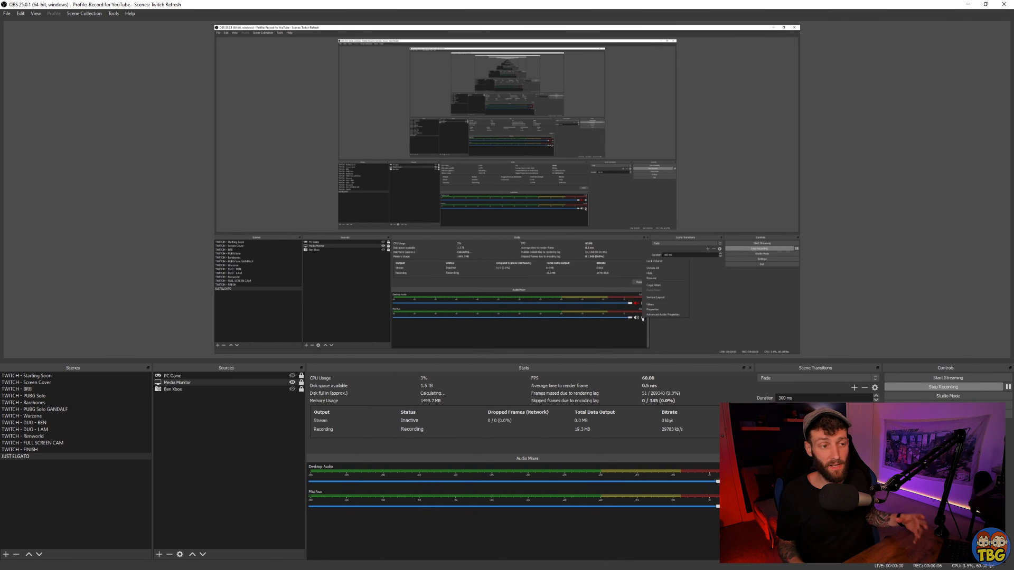
Step: Open the Mic/Aux filters, review Noise Gate and Compressor, and toggle Compressor off and back on
{"action": "left_click", "coordinate": [771, 491]}
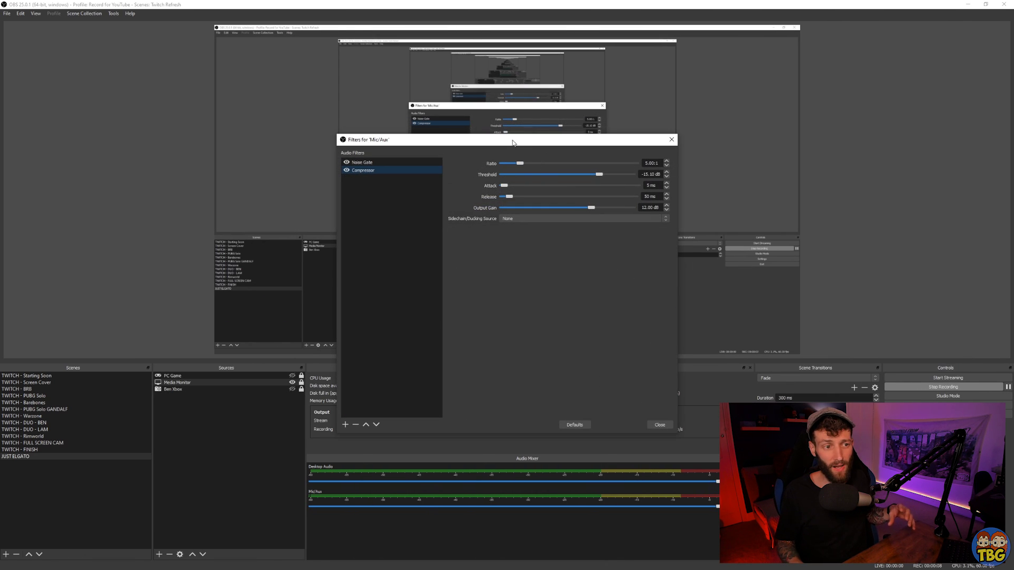
{"action": "left_click_drag", "start_coordinate": [509, 140], "coordinate": [521, 33]}
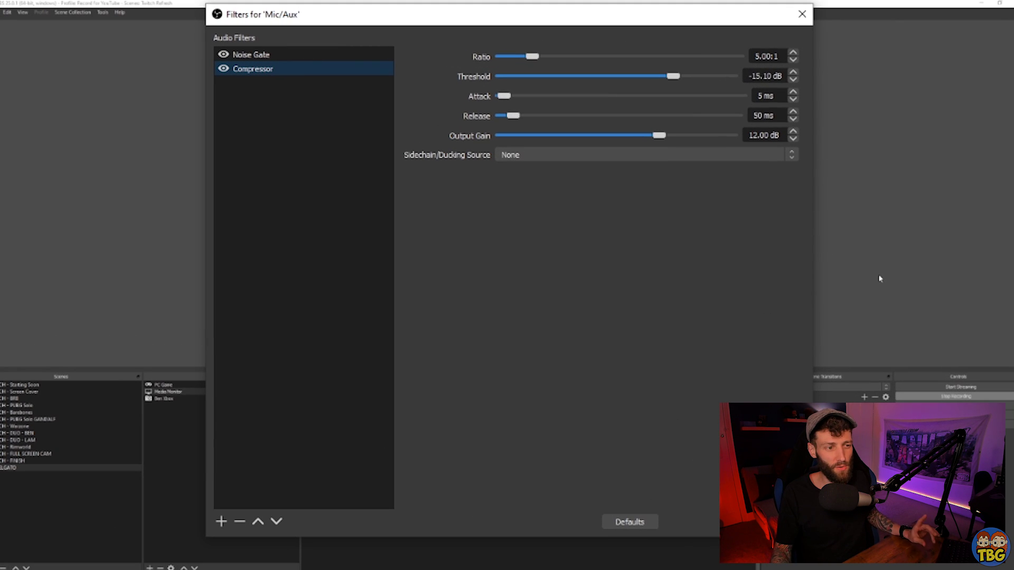
{"action": "left_click", "coordinate": [245, 53]}
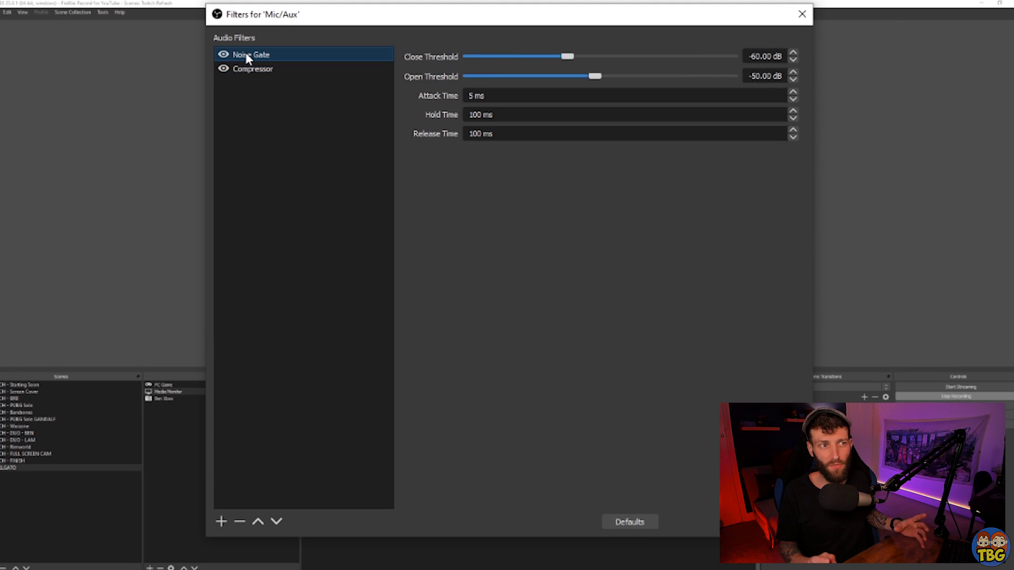
{"action": "left_click", "coordinate": [249, 66]}
{"action": "left_click", "coordinate": [248, 53]}
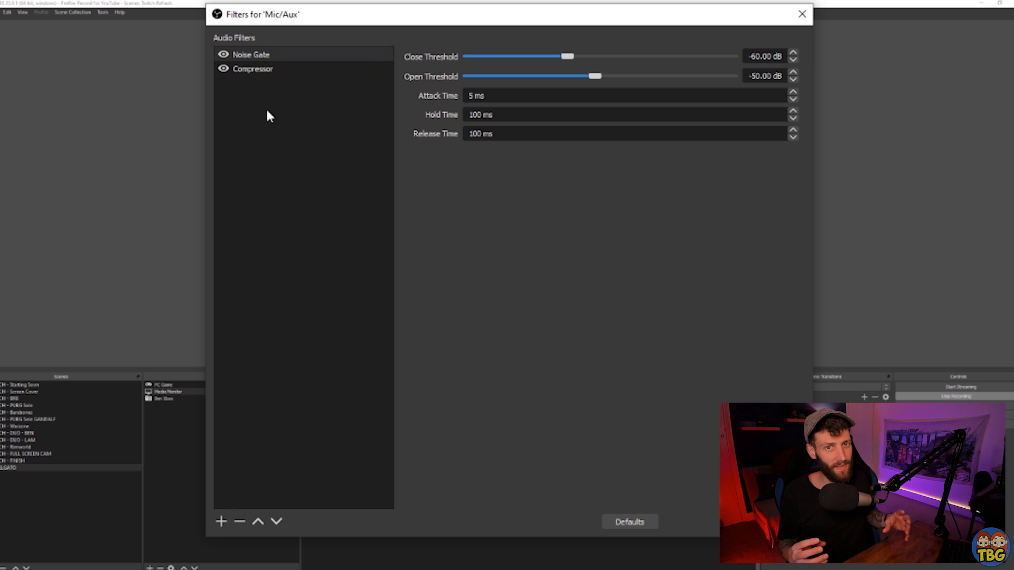
{"action": "left_click", "coordinate": [224, 55]}
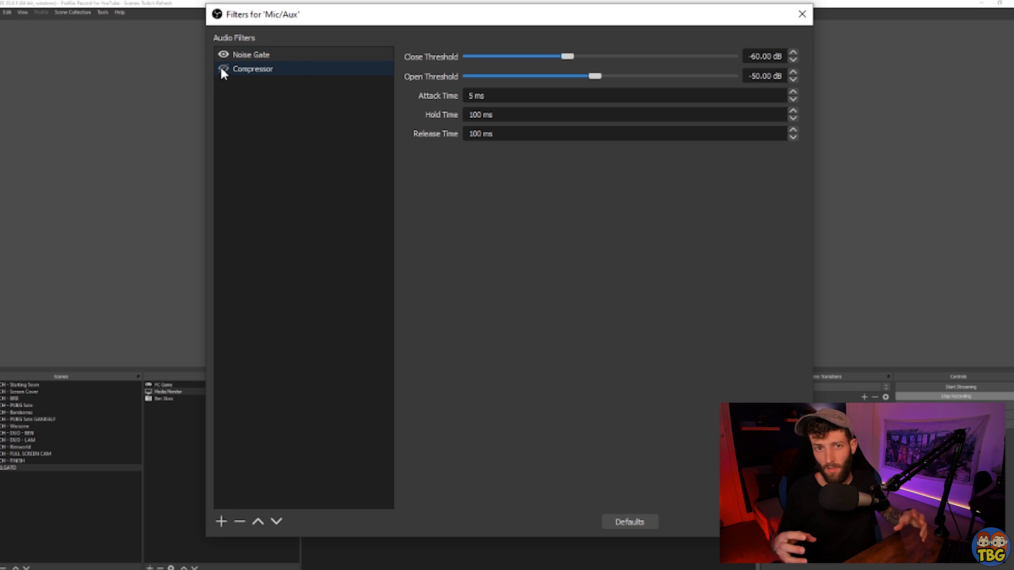
{"action": "left_click", "coordinate": [222, 69]}
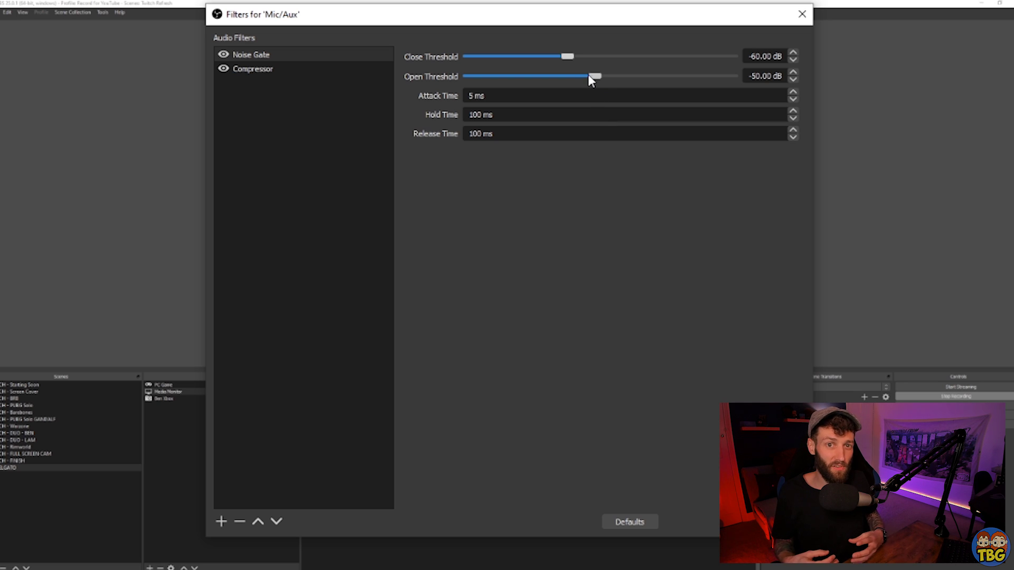
{"action": "left_click", "coordinate": [369, 68]}
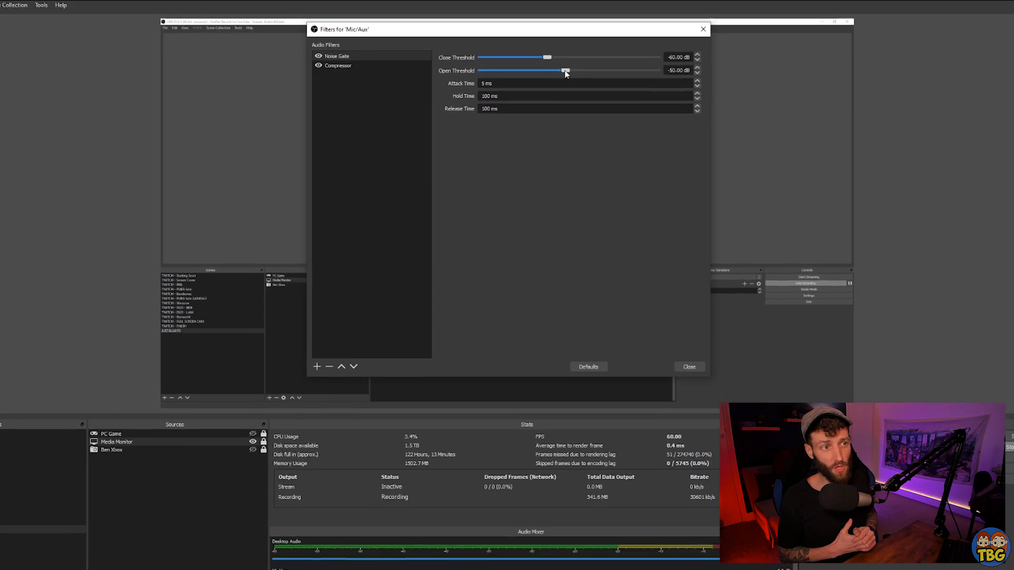
{"action": "left_click_drag", "start_coordinate": [565, 71], "coordinate": [540, 61]}
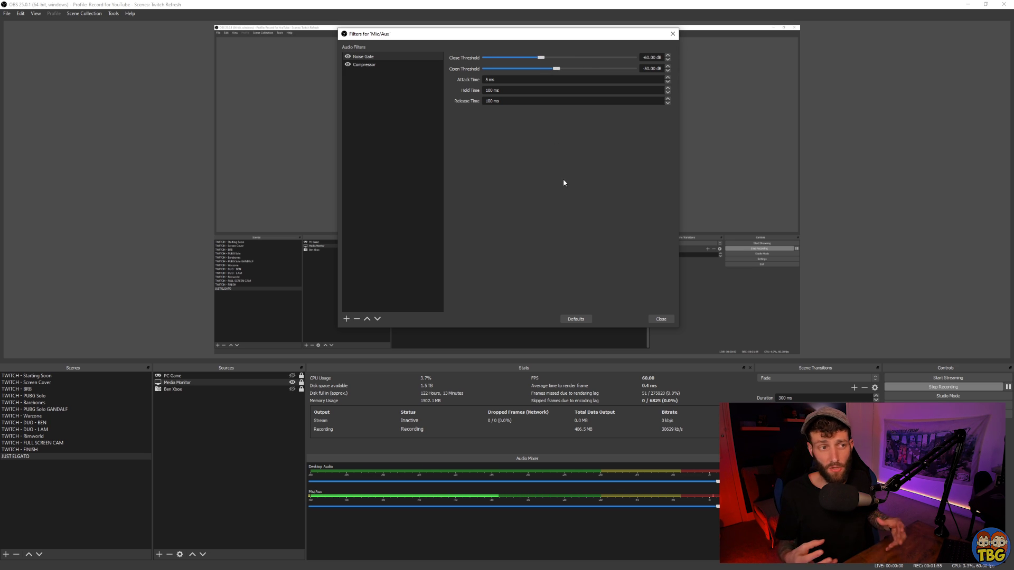
{"action": "left_click", "coordinate": [660, 79]}
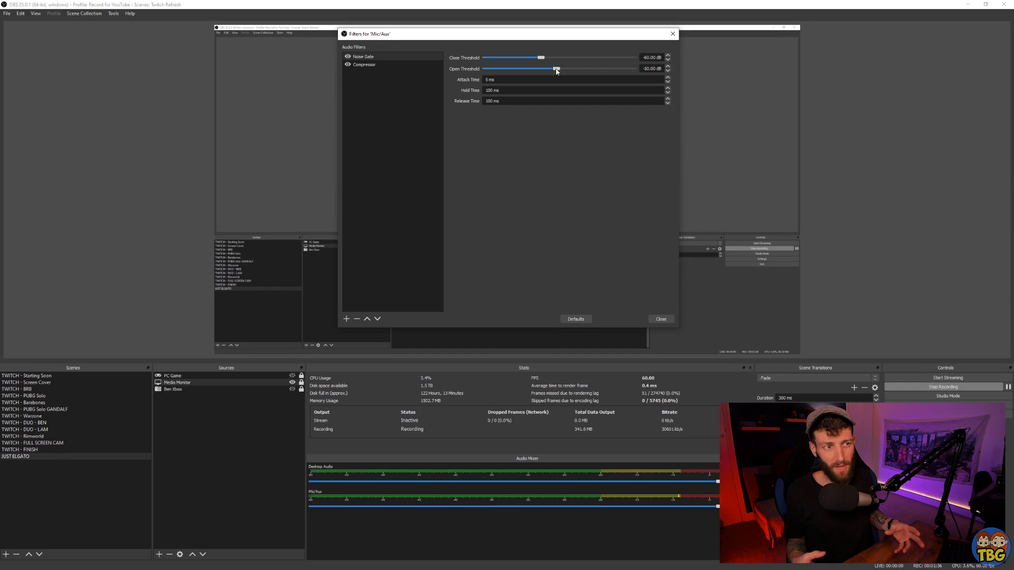
{"action": "mouse_move", "coordinate": [556, 69]}
{"action": "left_mouse_down"}
{"action": "mouse_move", "coordinate": [635, 74]}
{"action": "mouse_move", "coordinate": [492, 61]}
{"action": "mouse_move", "coordinate": [596, 63]}
{"action": "mouse_move", "coordinate": [541, 62]}
{"action": "left_mouse_up"}
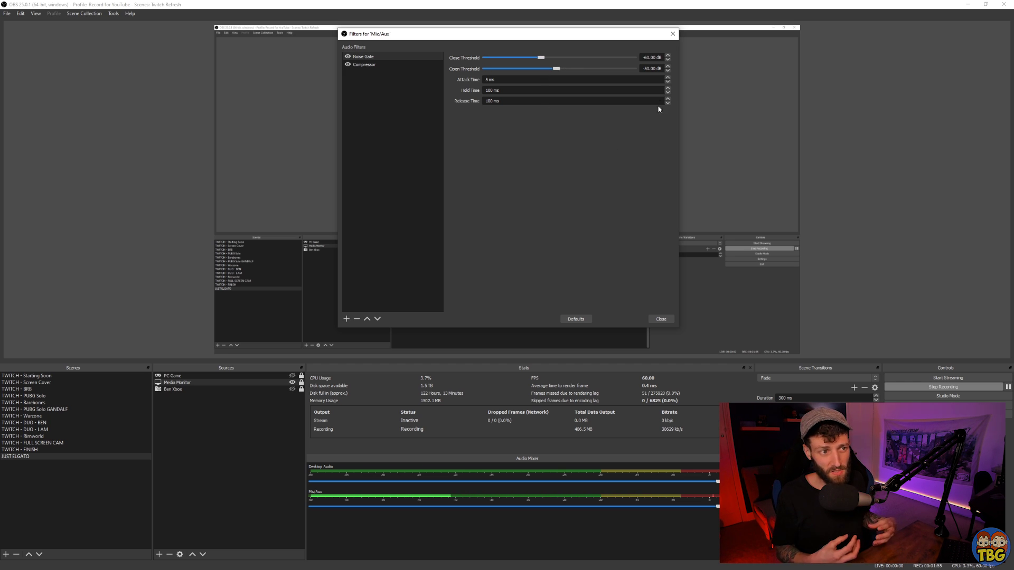
{"action": "left_click", "coordinate": [623, 80]}
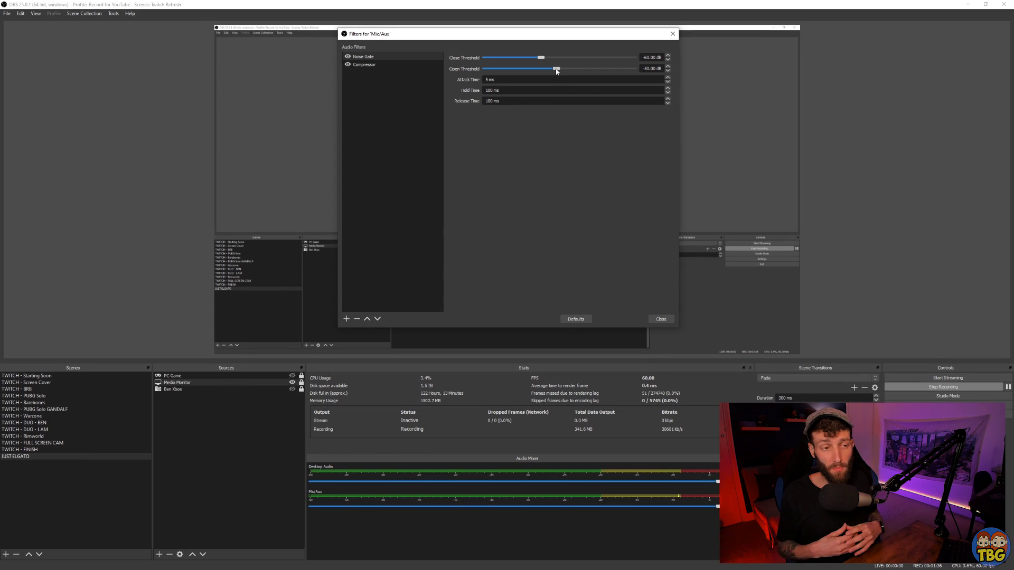
{"action": "mouse_move", "coordinate": [556, 71]}
{"action": "left_mouse_down"}
{"action": "mouse_move", "coordinate": [634, 74]}
{"action": "mouse_move", "coordinate": [499, 60]}
{"action": "mouse_move", "coordinate": [584, 62]}
{"action": "mouse_move", "coordinate": [541, 61]}
{"action": "left_mouse_up"}
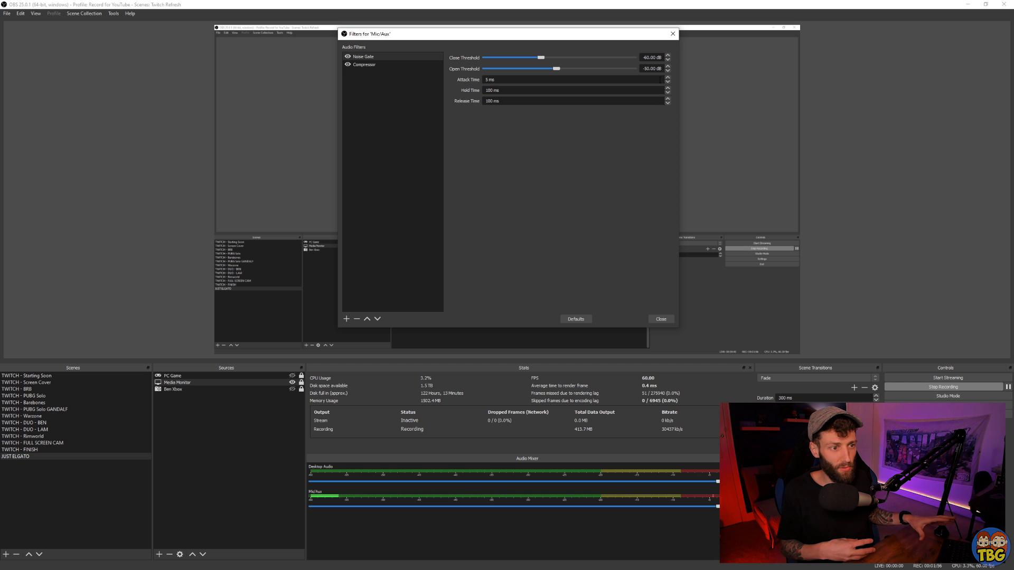
Step: Try Noise Gate open thresholds of -8 and -20 dB and a -25 dB close threshold, then view Compressor
{"action": "left_click", "coordinate": [574, 79]}
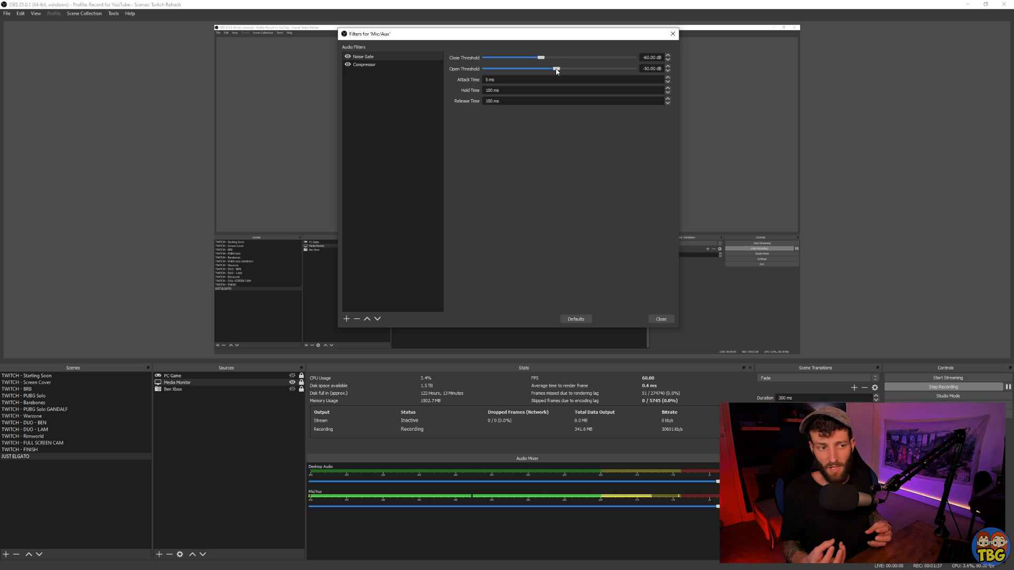
{"action": "mouse_move", "coordinate": [556, 71]}
{"action": "left_mouse_down"}
{"action": "mouse_move", "coordinate": [634, 74]}
{"action": "mouse_move", "coordinate": [496, 61]}
{"action": "mouse_move", "coordinate": [596, 60]}
{"action": "mouse_move", "coordinate": [533, 64]}
{"action": "mouse_move", "coordinate": [540, 62]}
{"action": "left_mouse_up"}
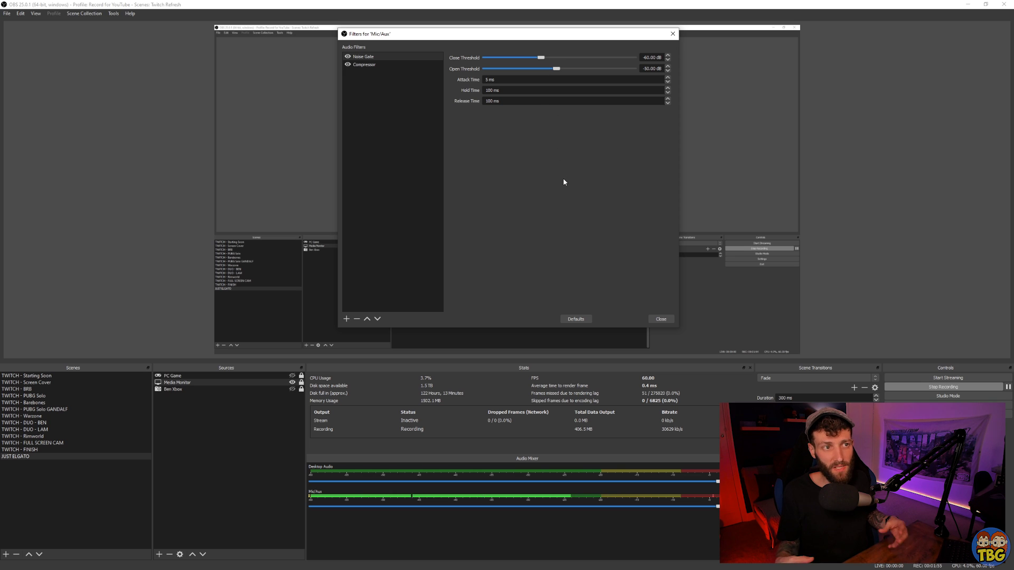
{"action": "left_click", "coordinate": [660, 80]}
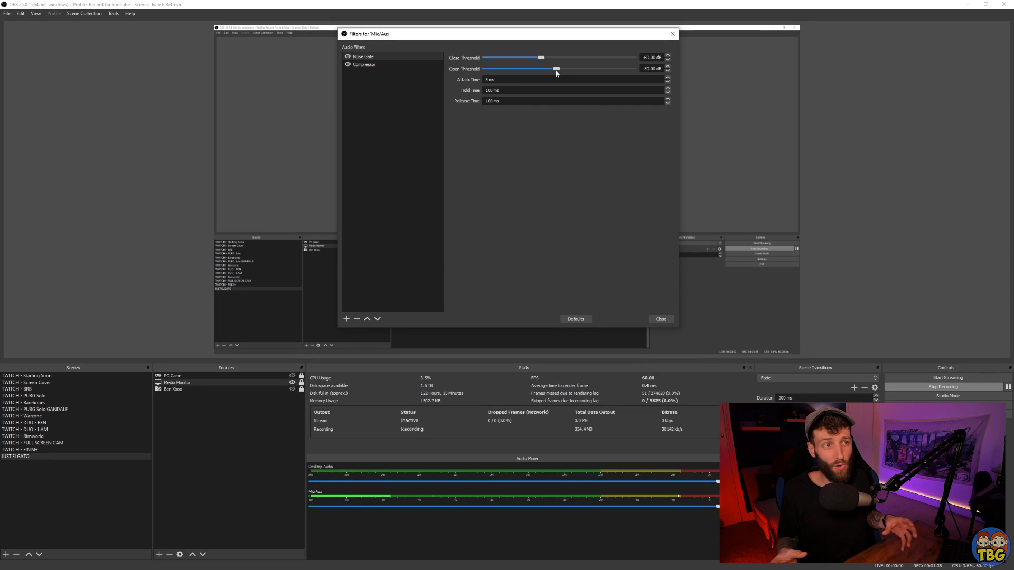
{"action": "left_click_drag", "start_coordinate": [556, 69], "coordinate": [628, 70]}
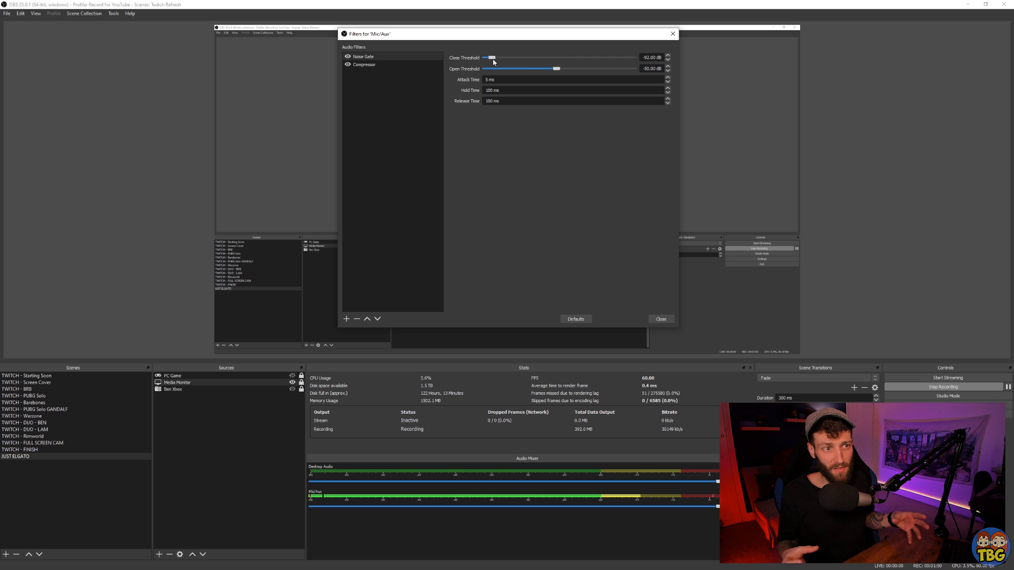
{"action": "mouse_move", "coordinate": [544, 60]}
{"action": "left_mouse_down"}
{"action": "mouse_move", "coordinate": [597, 61]}
{"action": "mouse_move", "coordinate": [541, 62]}
{"action": "left_mouse_up"}
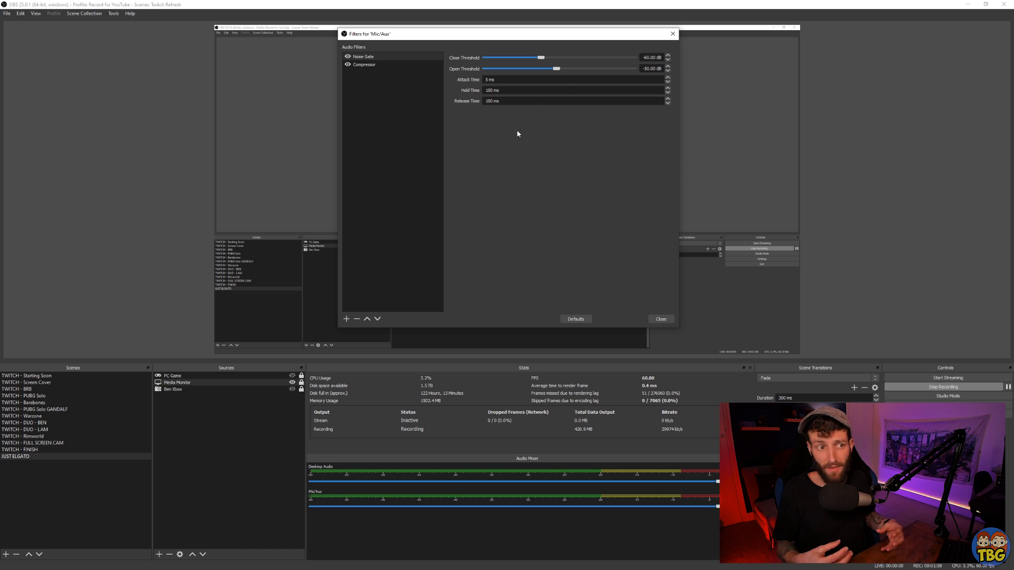
{"action": "left_click", "coordinate": [364, 64]}
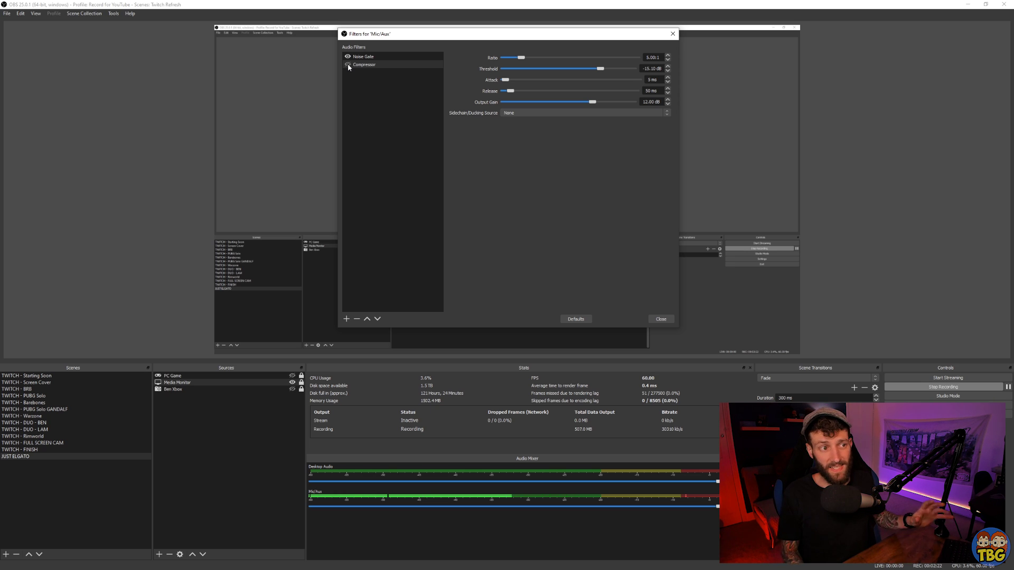
Step: Enable the Compressor, test 29.20 dB gain and -45.40/-7.90 dB thresholds, keeping 12.00 dB output gain
{"action": "left_click", "coordinate": [348, 65]}
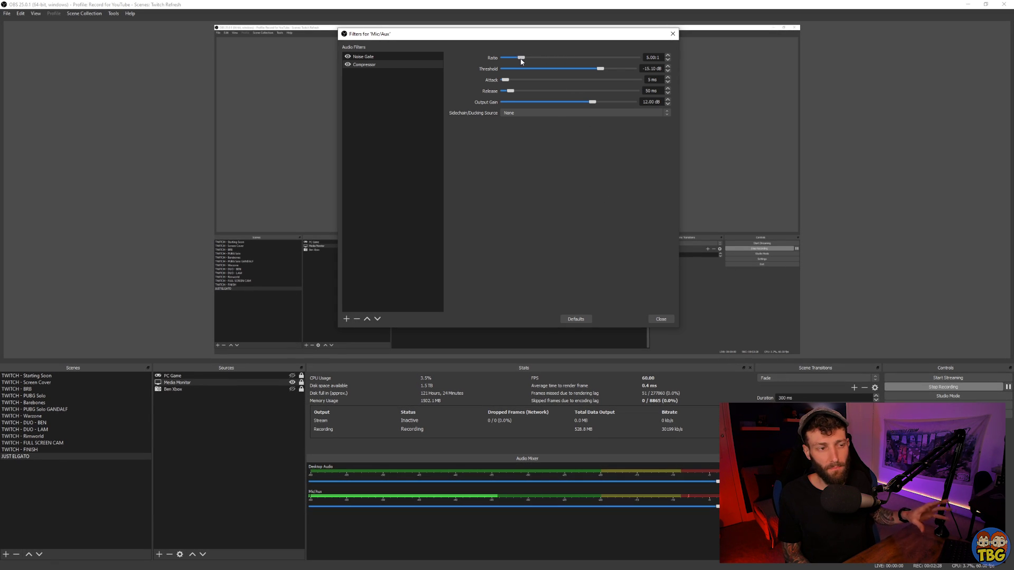
{"action": "mouse_move", "coordinate": [594, 104]}
{"action": "left_mouse_down"}
{"action": "mouse_move", "coordinate": [629, 106]}
{"action": "mouse_move", "coordinate": [594, 108]}
{"action": "left_mouse_up"}
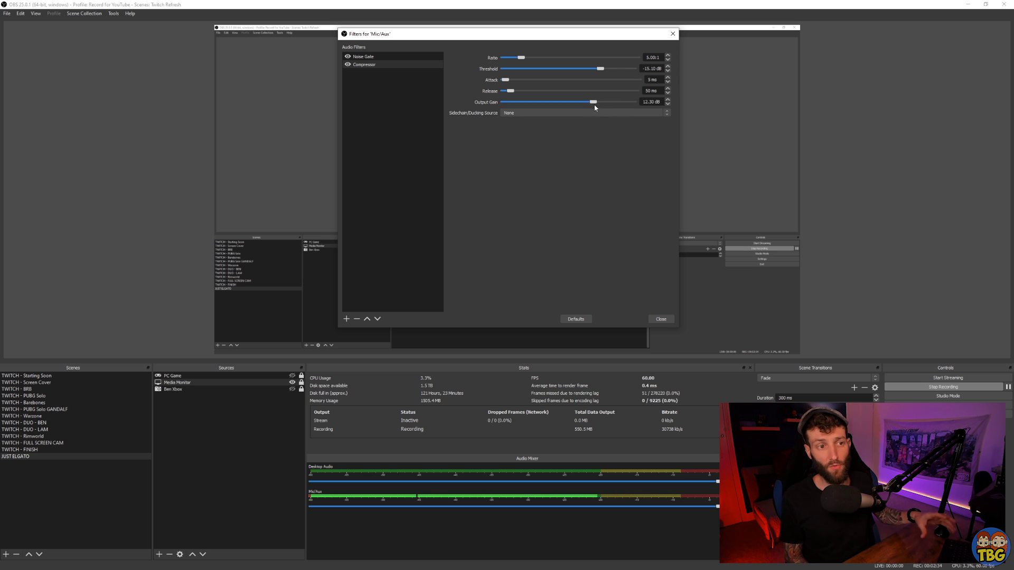
{"action": "scroll", "coordinate": [665, 105], "scroll_direction": "up", "scroll_amount": 2}
{"action": "left_click", "coordinate": [667, 104]}
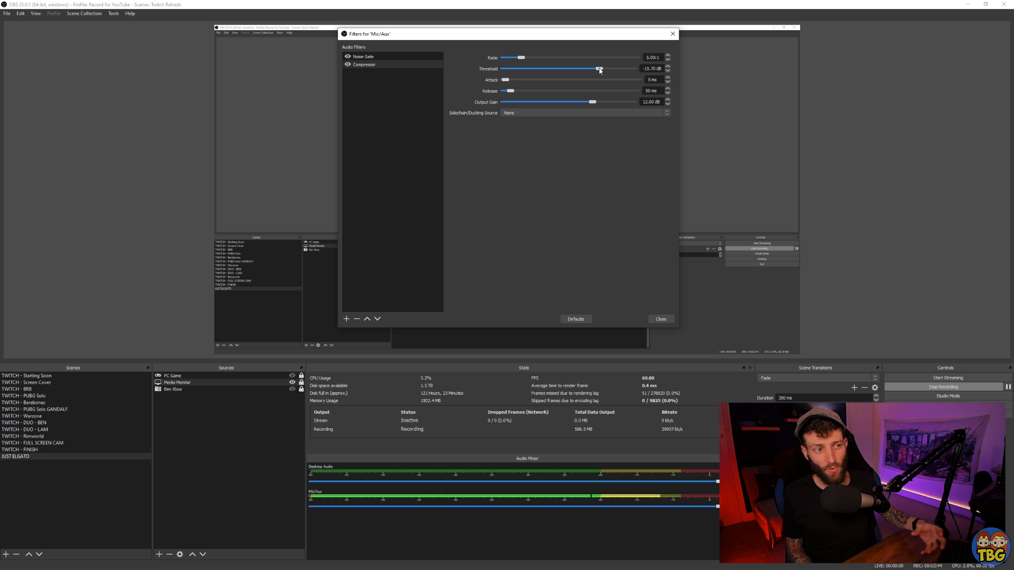
{"action": "left_click_drag", "start_coordinate": [600, 70], "coordinate": [627, 78]}
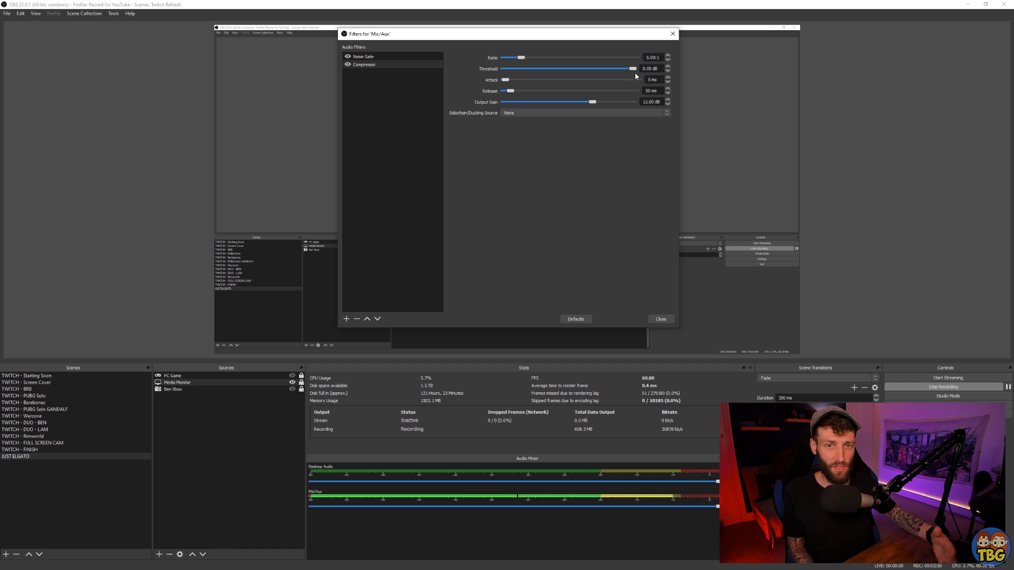
{"action": "left_click_drag", "start_coordinate": [635, 73], "coordinate": [602, 75]}
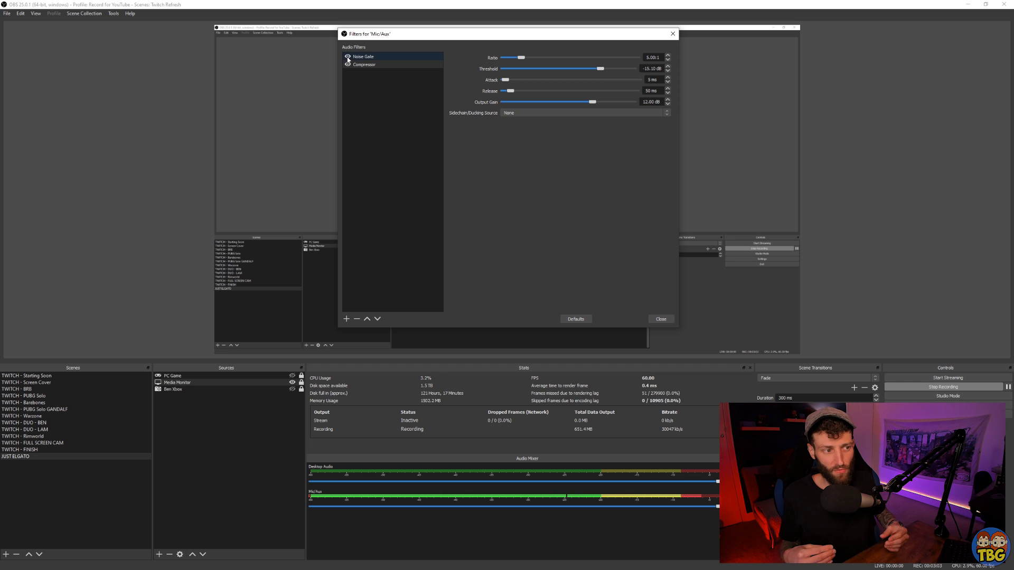